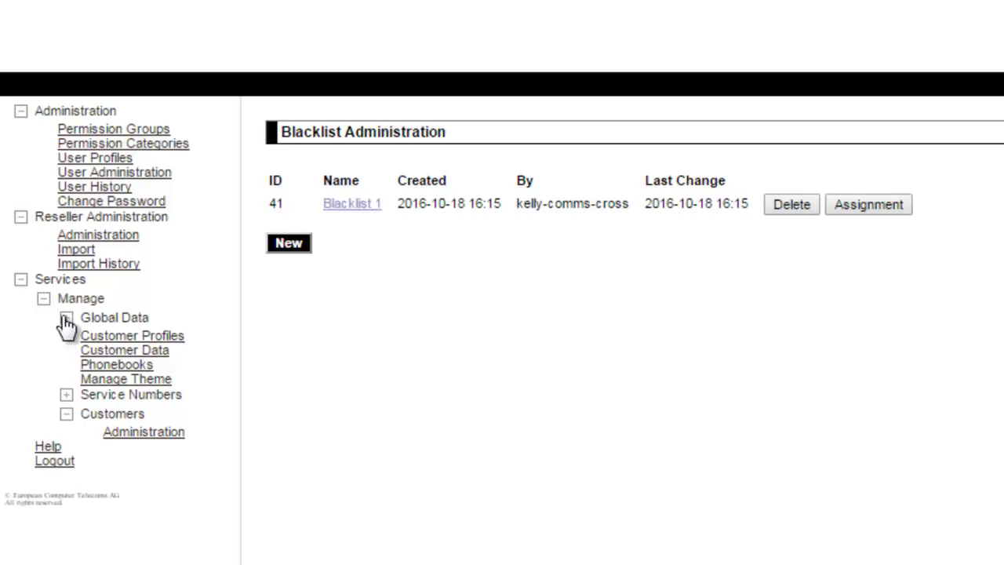
# Step: Start a new blacklist under the Global Data blacklist lists and name it Blacklist 2
pyautogui.click(66, 318)
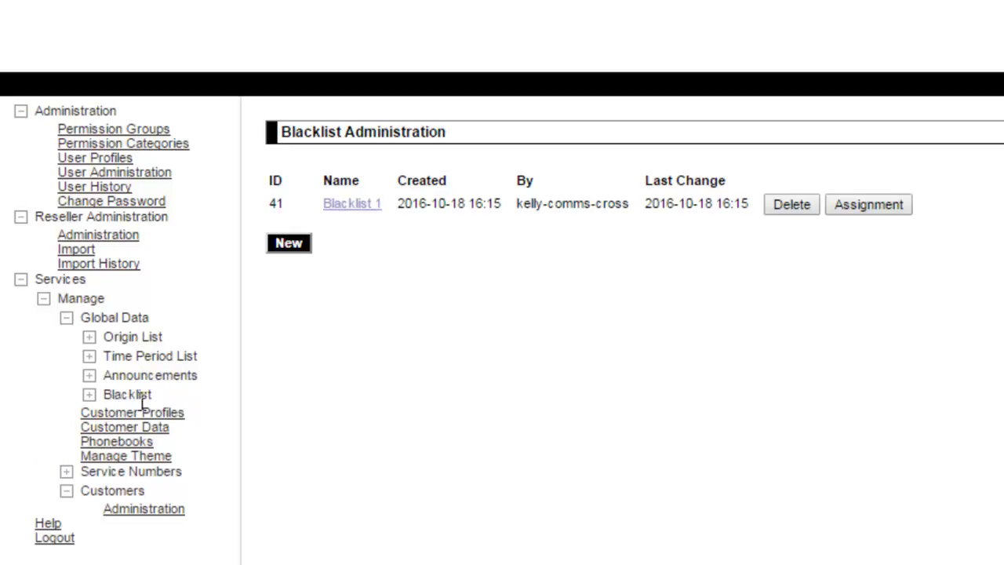
pyautogui.click(91, 395)
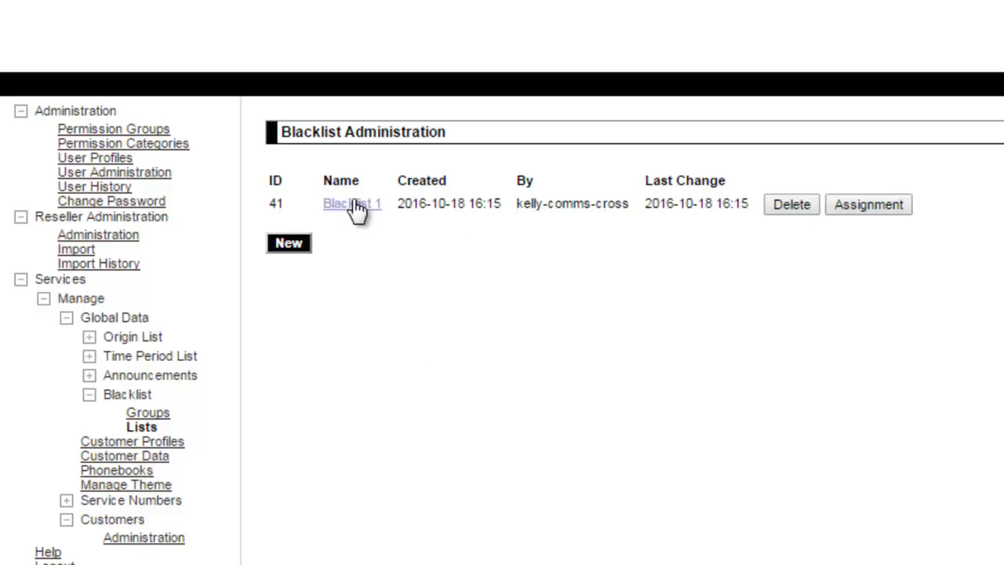
pyautogui.click(284, 248)
pyautogui.click(363, 481)
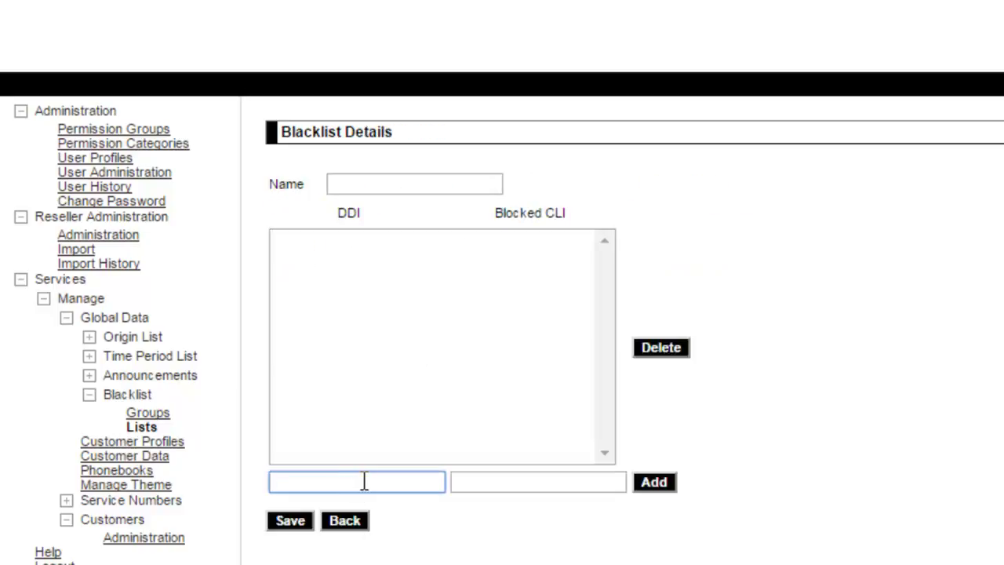
pyautogui.click(362, 184)
pyautogui.write('Blacklist 2')
# Step: Enter 0121 as the DDI of the first entry for Blacklist 2
pyautogui.click(324, 482)
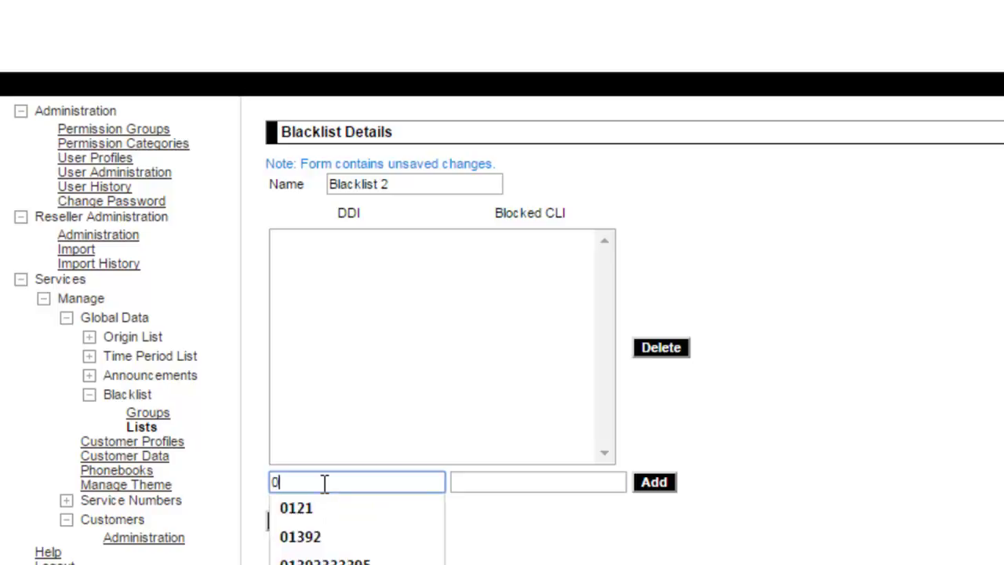
pyautogui.write('0121')
pyautogui.press('Tab')
pyautogui.click(323, 485)
pyautogui.moveTo(323, 485); pyautogui.dragTo(268, 481)
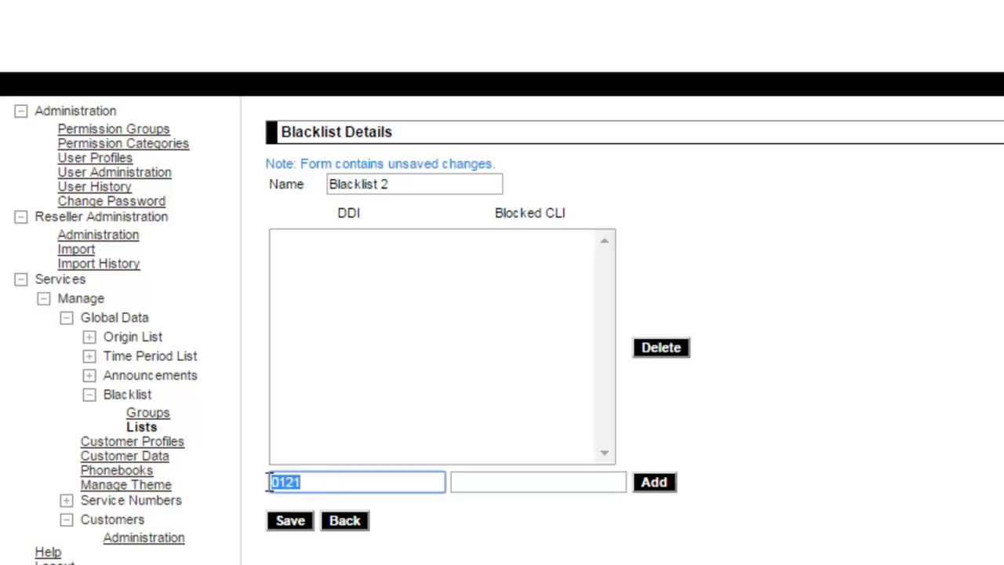
pyautogui.click(366, 481)
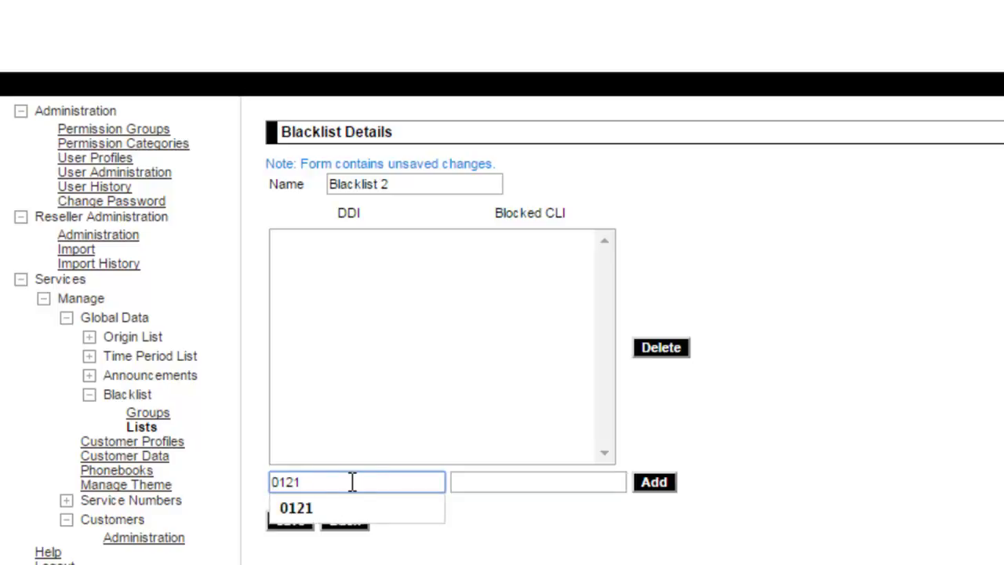
pyautogui.moveTo(287, 485); pyautogui.dragTo(244, 489)
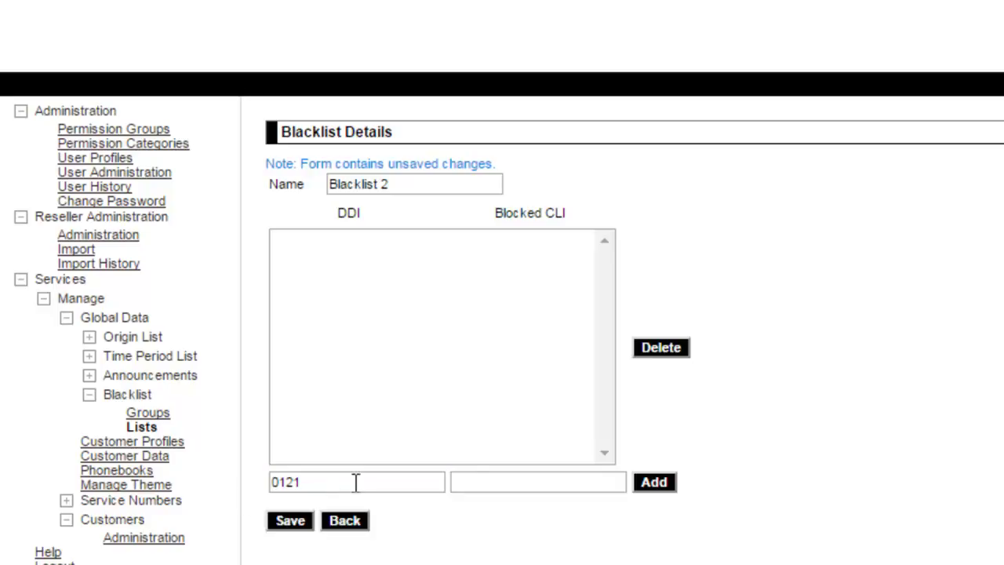
# Step: Enter the blocked CLI number, add the entry to Blacklist 2, then save it and return to the overview of blacklists
pyautogui.click(518, 486)
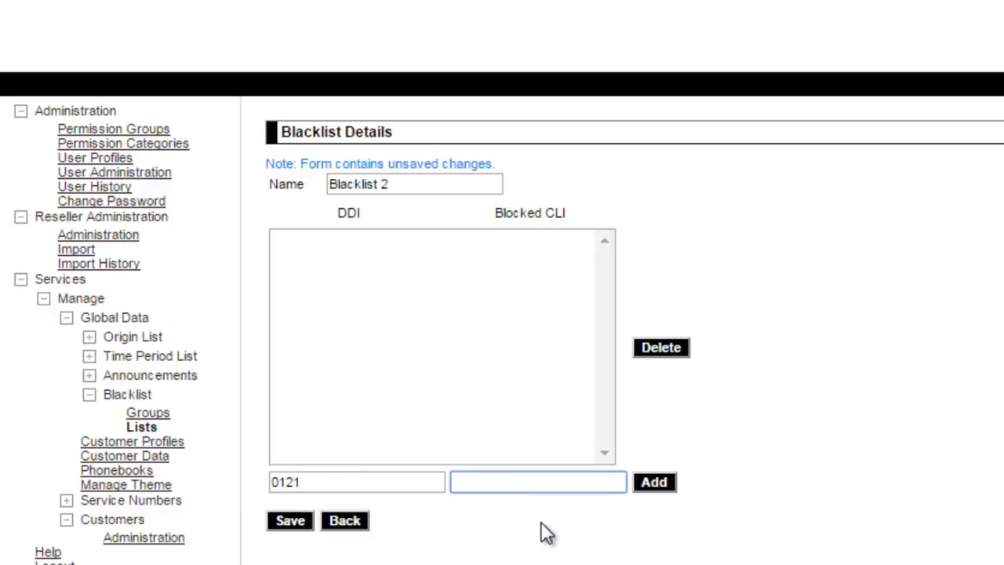
pyautogui.write('3353322')
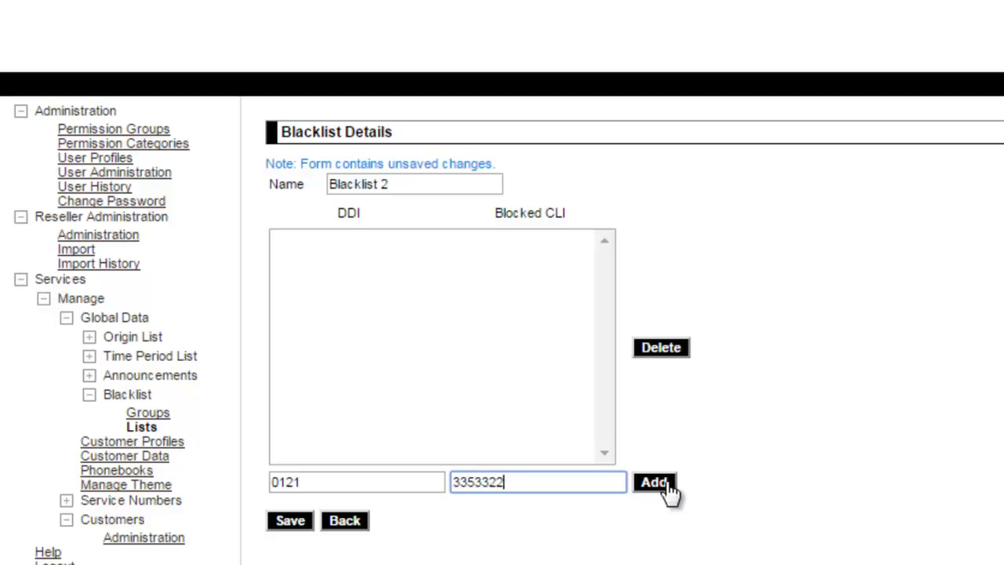
pyautogui.click(667, 485)
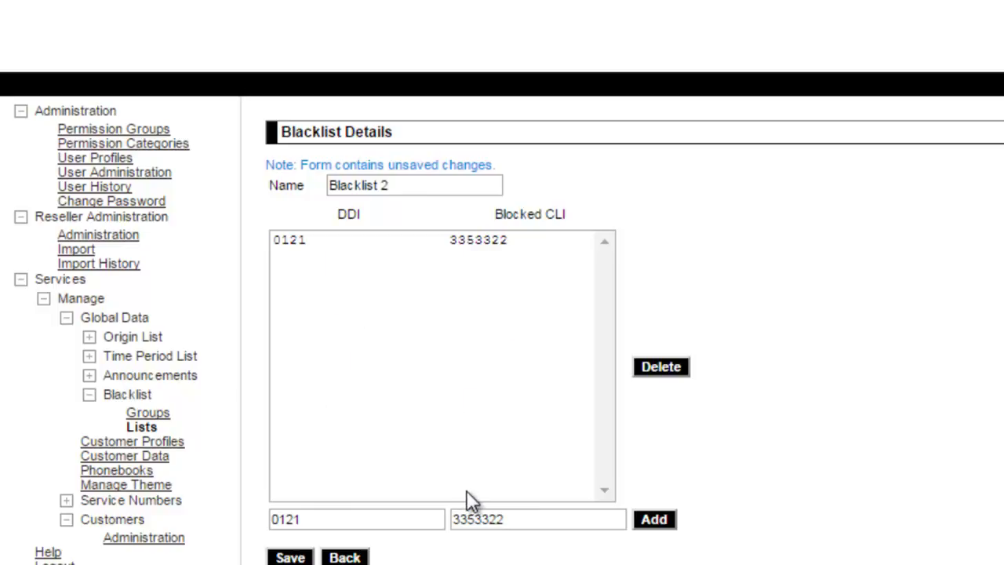
pyautogui.click(299, 558)
pyautogui.click(149, 430)
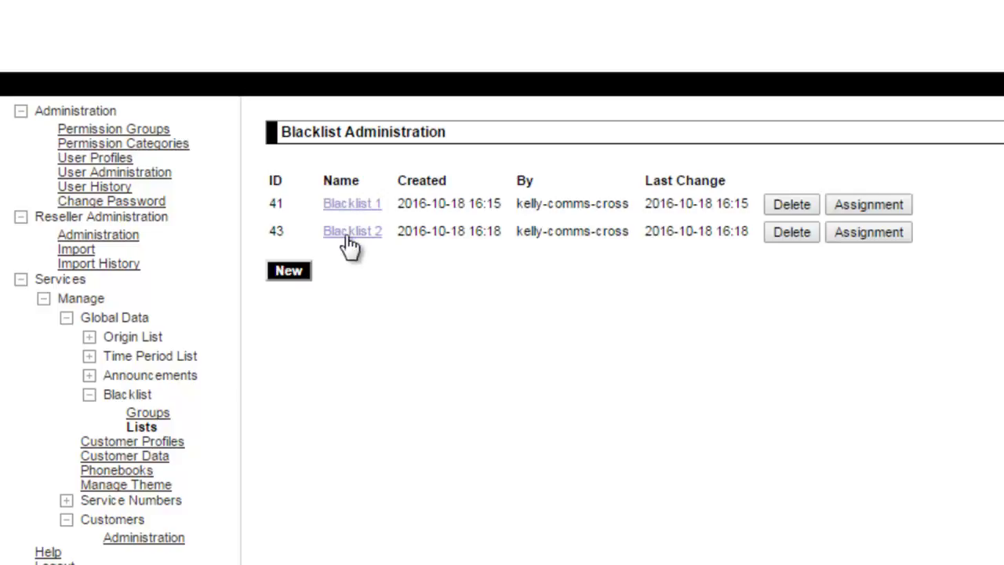
# Step: Start a new blacklist group and name it Blacklist Group 1
pyautogui.click(161, 416)
pyautogui.click(284, 218)
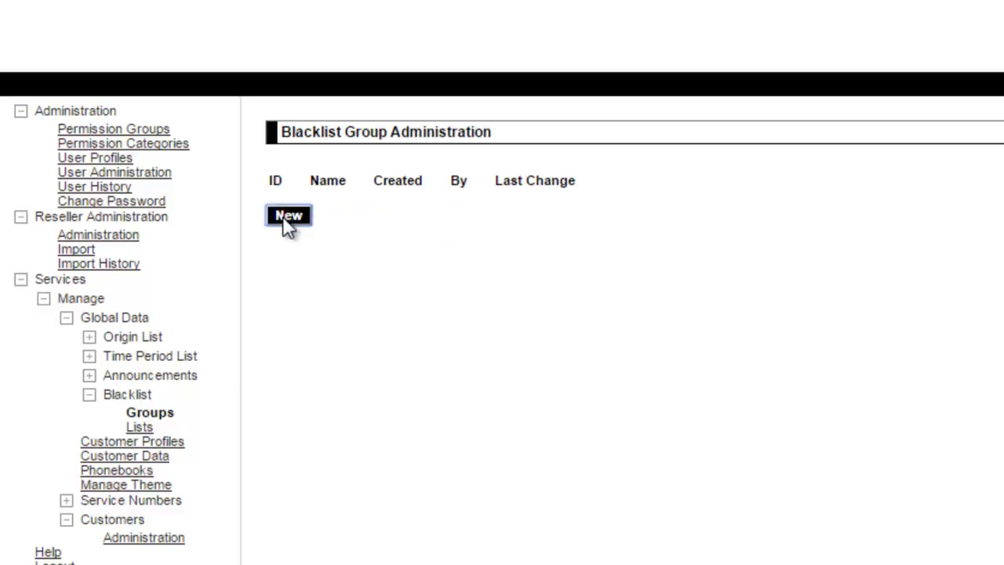
pyautogui.click(389, 183)
pyautogui.write('Bla')
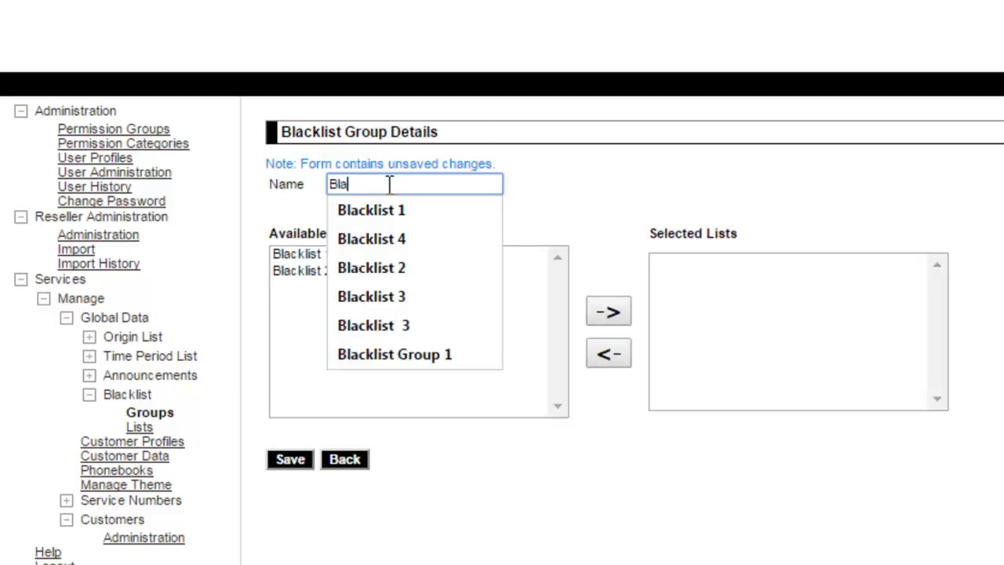
pyautogui.write('cklist Group 1')
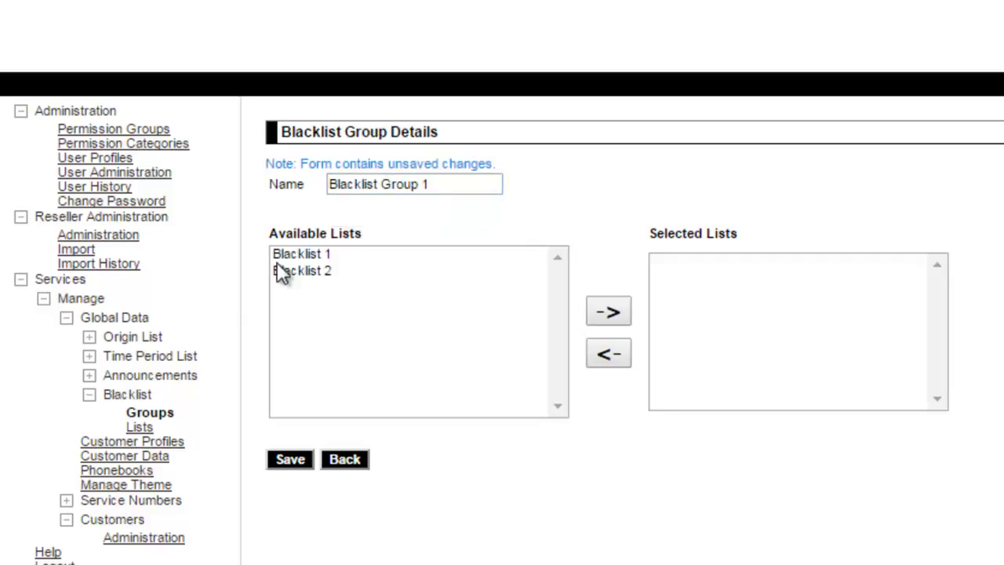
# Step: Assign Blacklist 1 and Blacklist 2 to Blacklist Group 1, then save the group and reopen the group overview
pyautogui.click(326, 254)
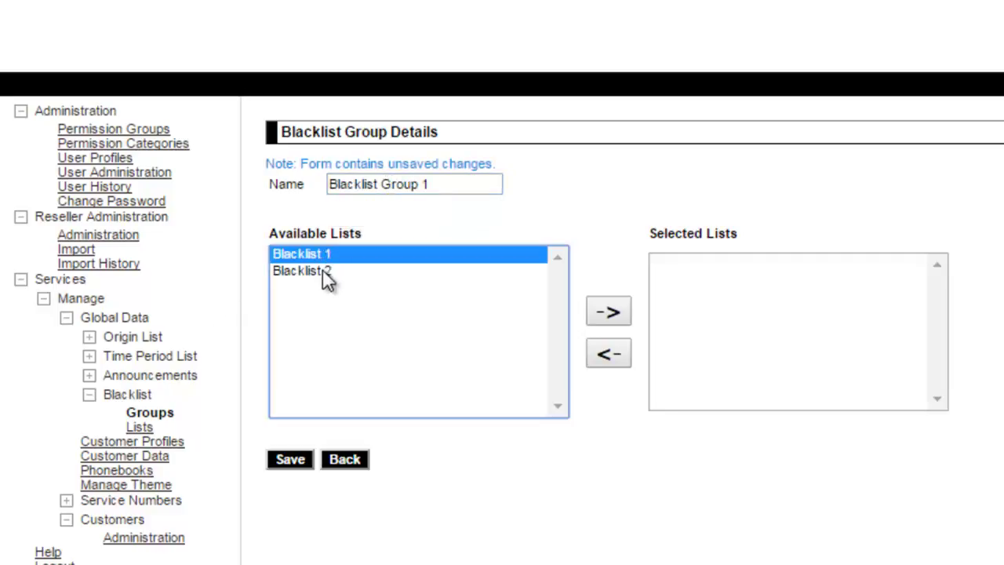
pyautogui.keyDown('ctrl'); pyautogui.click(323, 274); pyautogui.keyUp('ctrl')
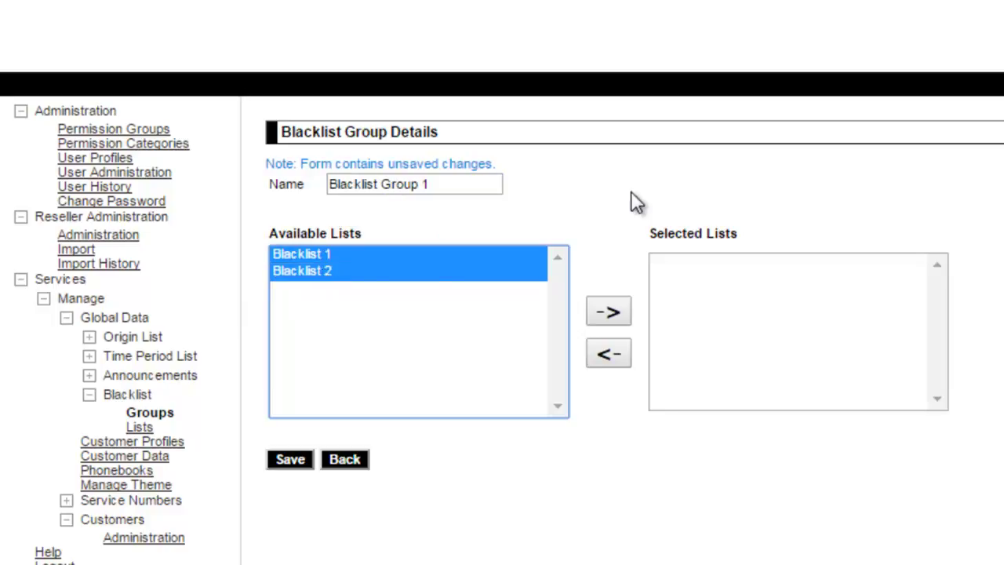
pyautogui.click(608, 312)
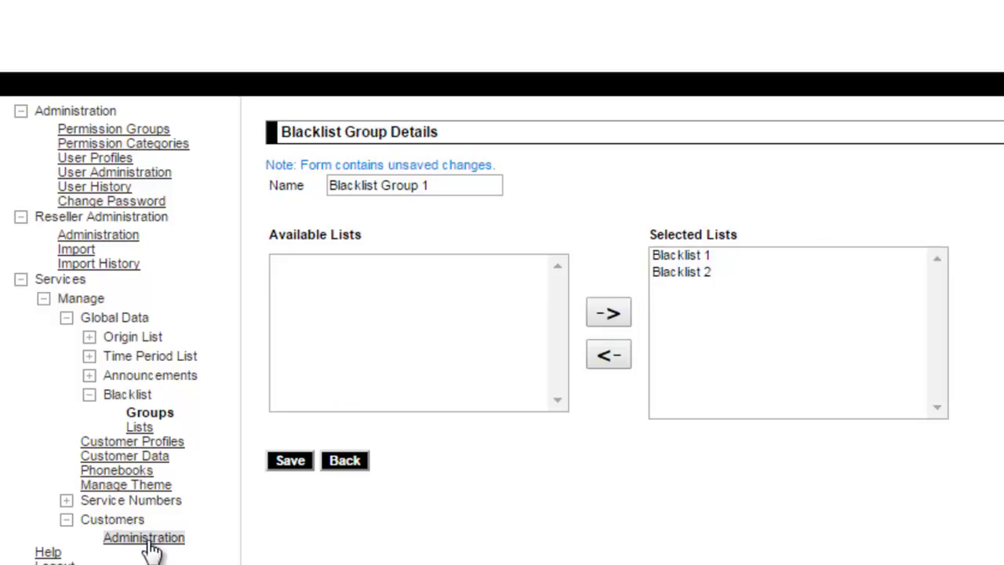
pyautogui.click(298, 465)
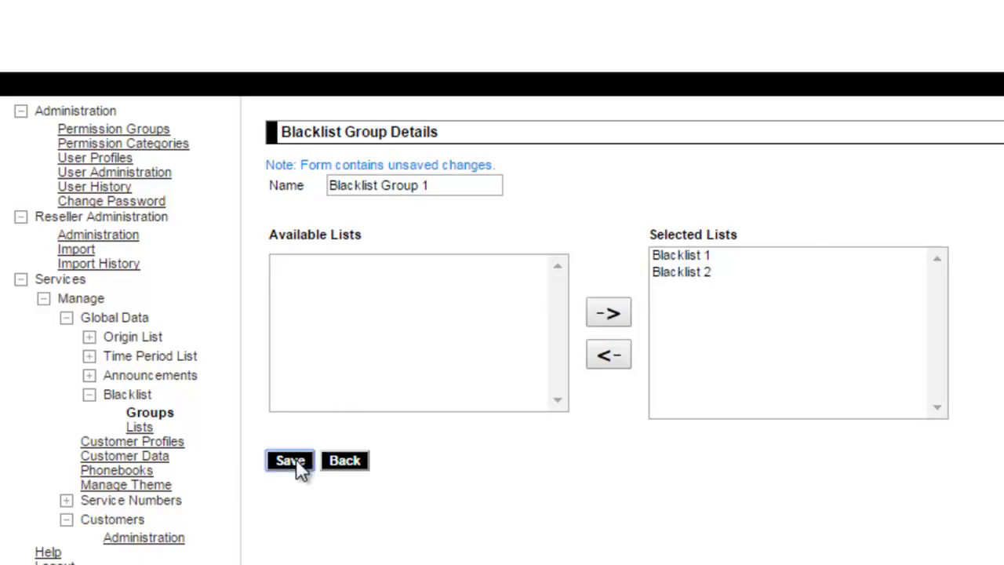
pyautogui.click(148, 416)
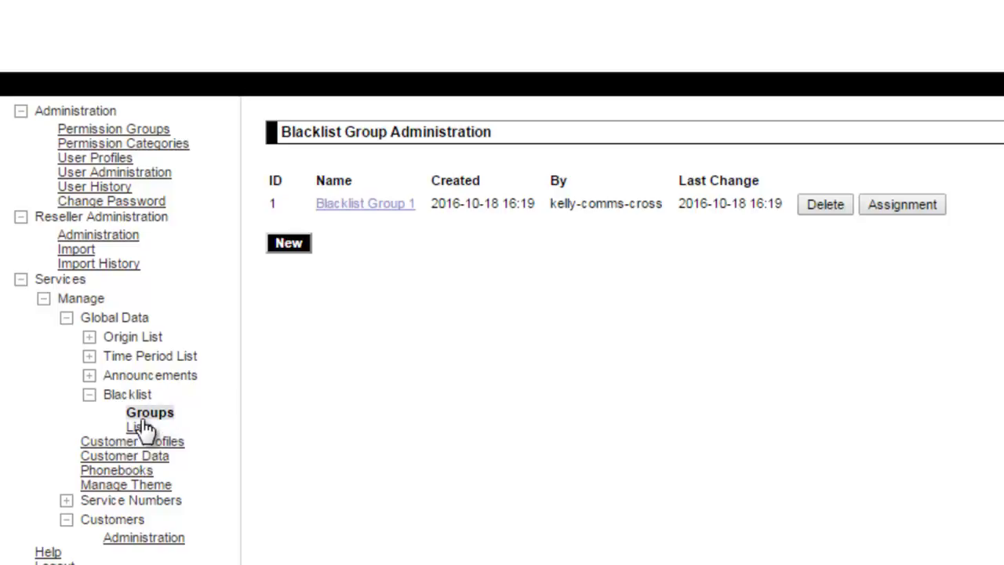
# Step: Open the Customer Data 4 record, clear its Default option and set its blacklist group to Blacklist Group 1
pyautogui.click(89, 394)
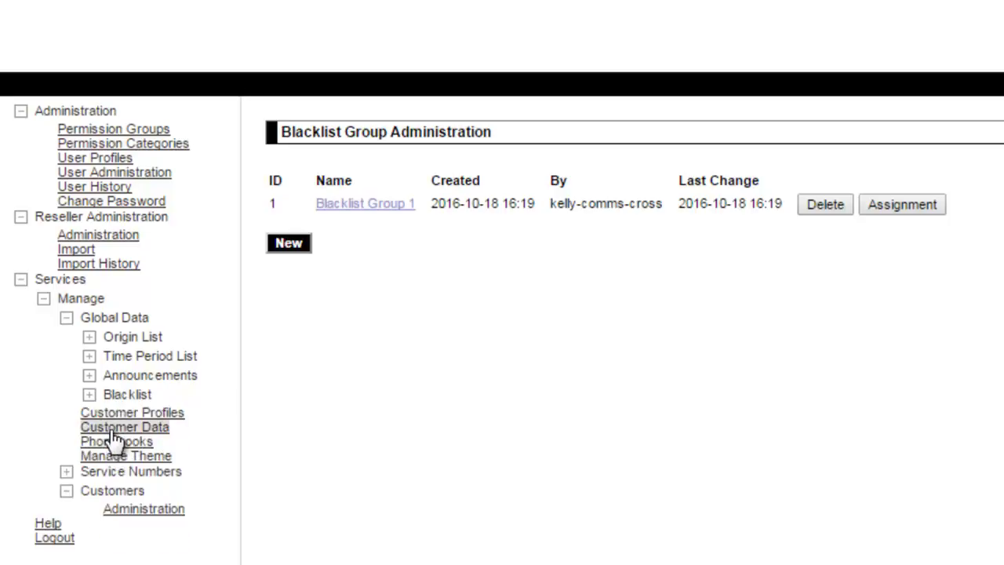
pyautogui.click(118, 432)
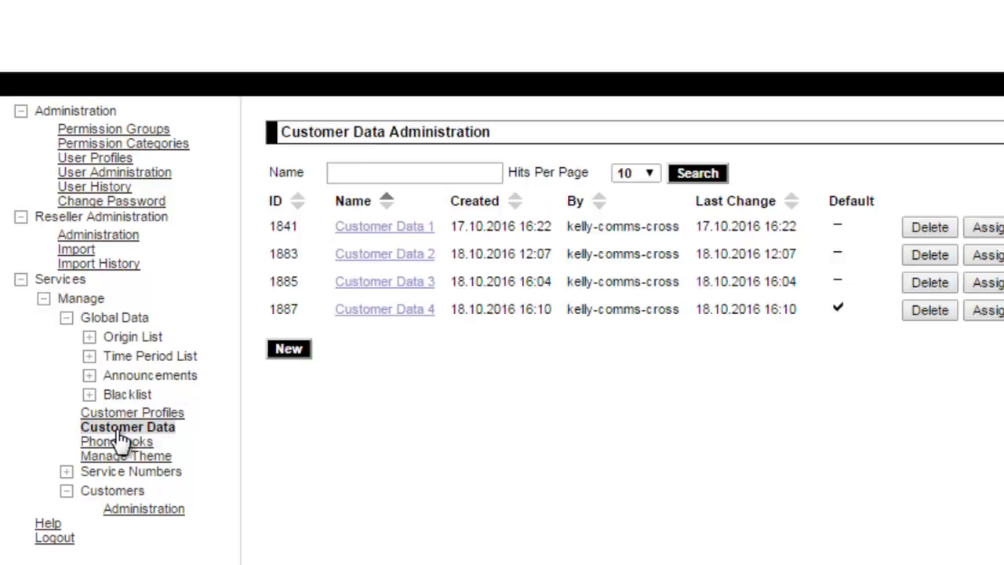
pyautogui.click(384, 308)
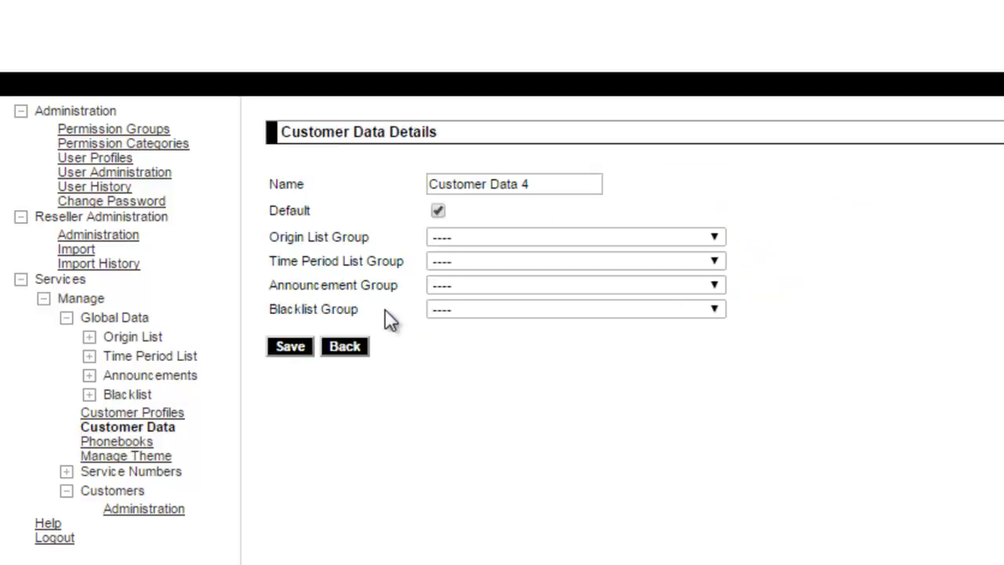
pyautogui.click(439, 210)
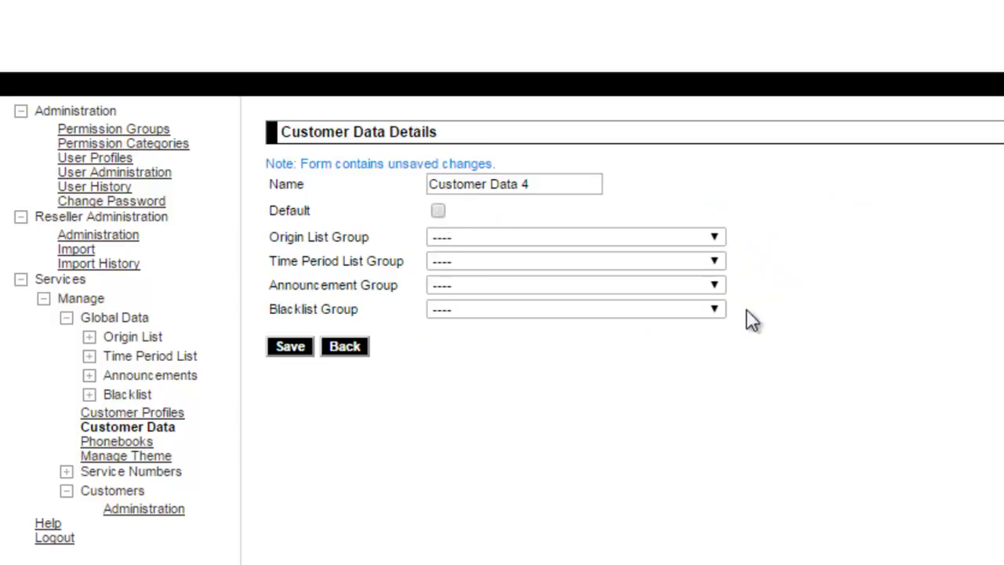
pyautogui.click(715, 309)
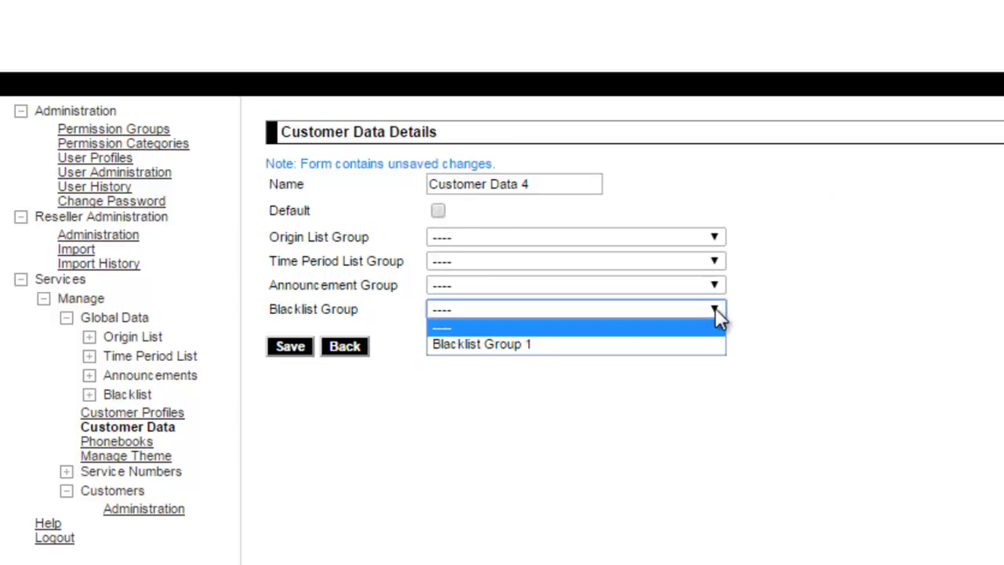
pyautogui.click(493, 345)
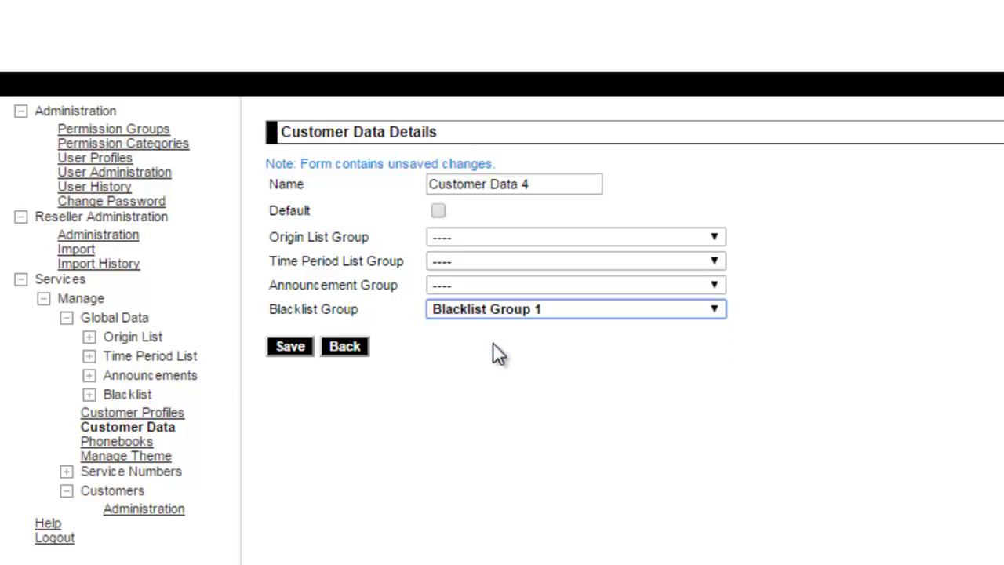
pyautogui.click(556, 182)
pyautogui.click(696, 168)
pyautogui.click(572, 191)
pyautogui.click(826, 180)
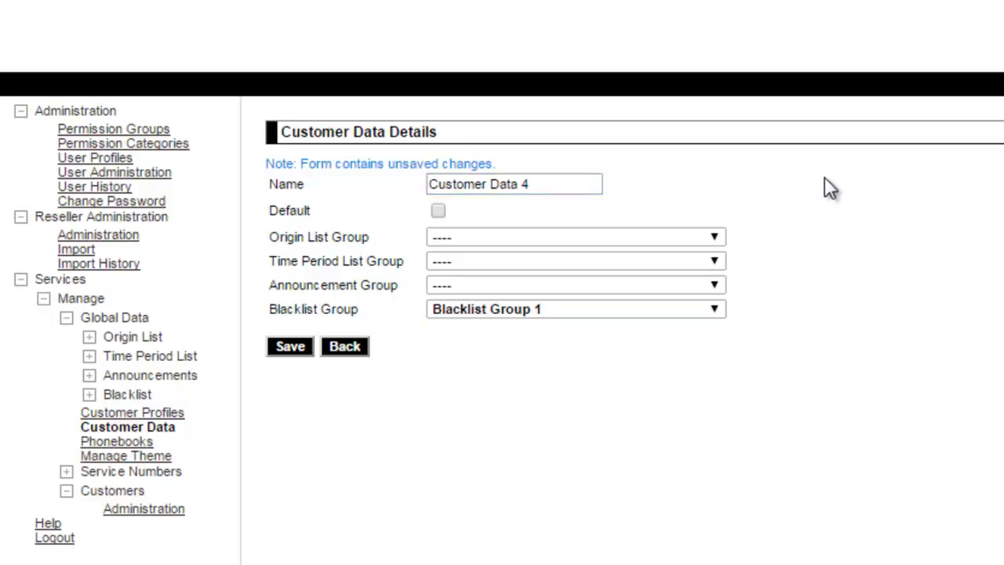
# Step: Save the Customer Data 4 record and return to the customer data overview
pyautogui.click(290, 347)
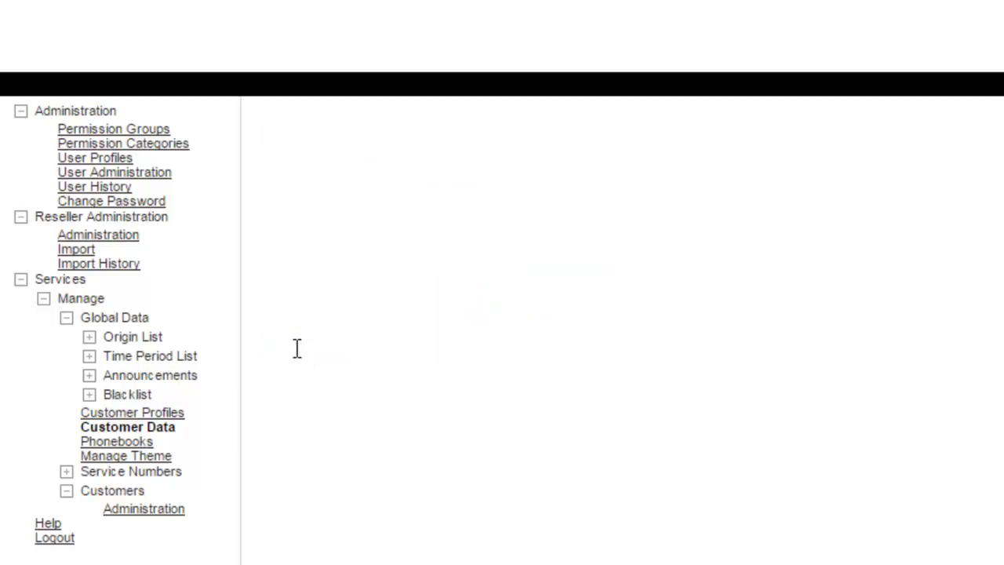
pyautogui.click(127, 429)
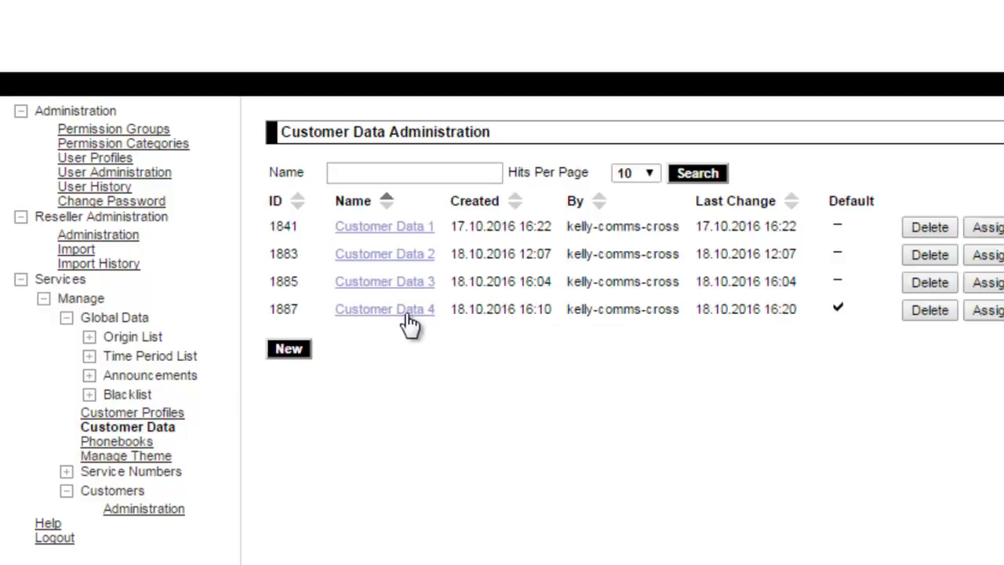